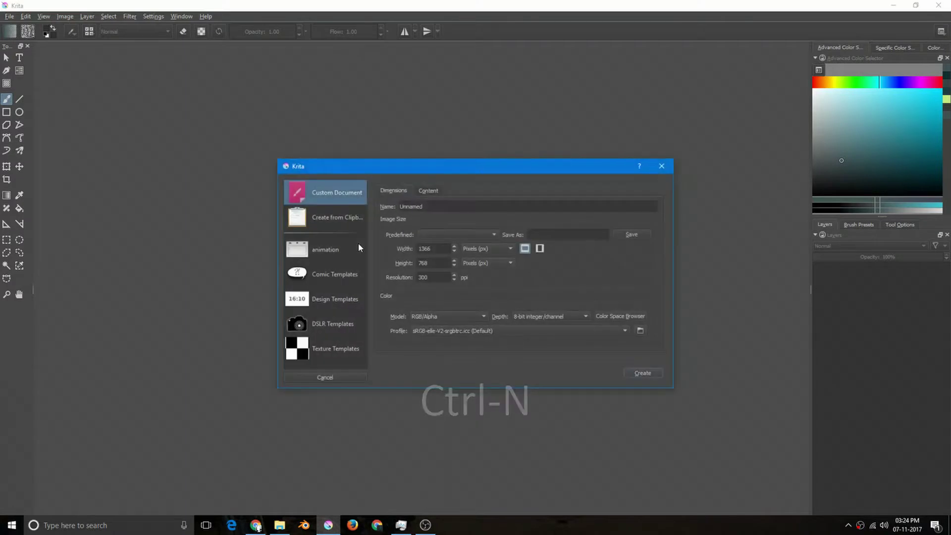
# - Look through the comic, design, DSLR and texture template categories, then return to the custom document settings
pyautogui.moveTo(438, 173); pyautogui.dragTo(407, 131)
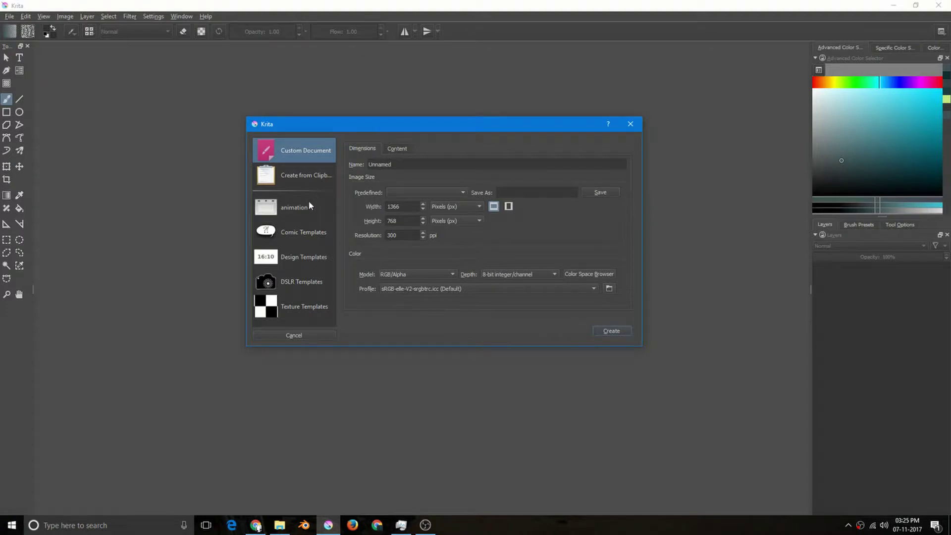
pyautogui.click(302, 232)
pyautogui.click(303, 256)
pyautogui.click(307, 282)
pyautogui.click(307, 306)
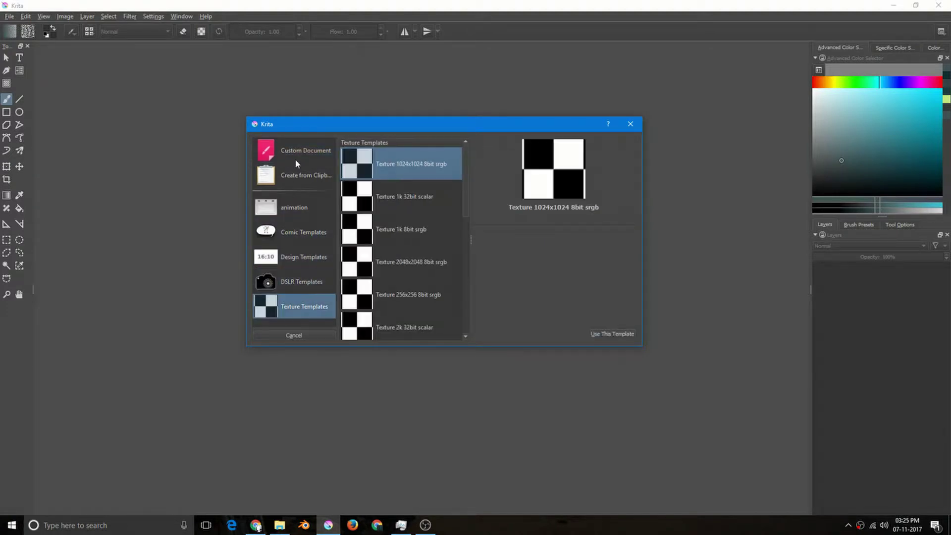
pyautogui.click(300, 150)
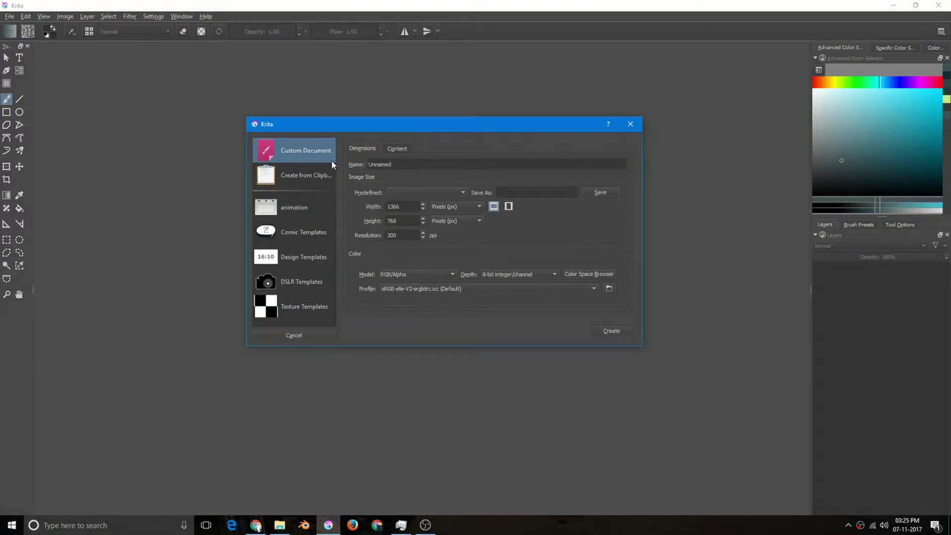
# - Name the new document Tutorial and review the predefined sizes and width units, keeping pixels
pyautogui.doubleClick(379, 164)
pyautogui.click(409, 193)
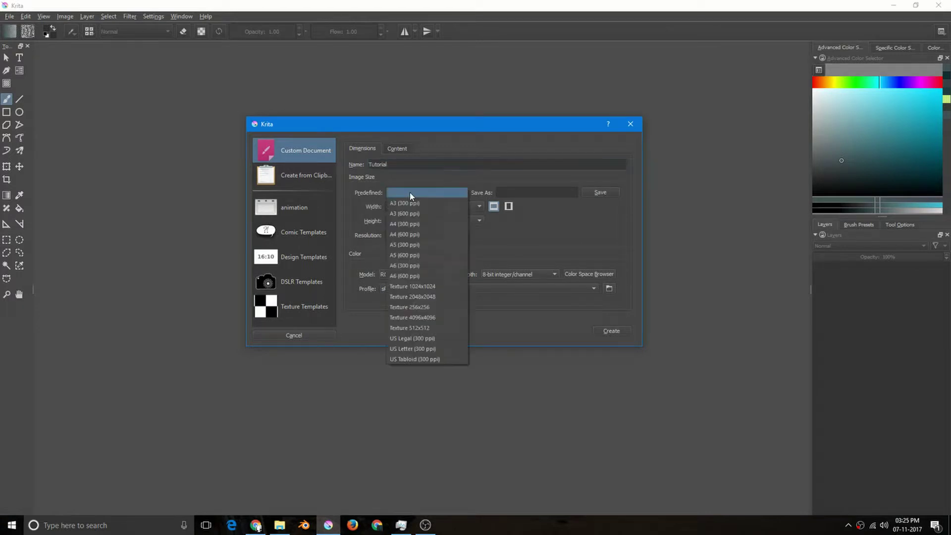
pyautogui.click(421, 191)
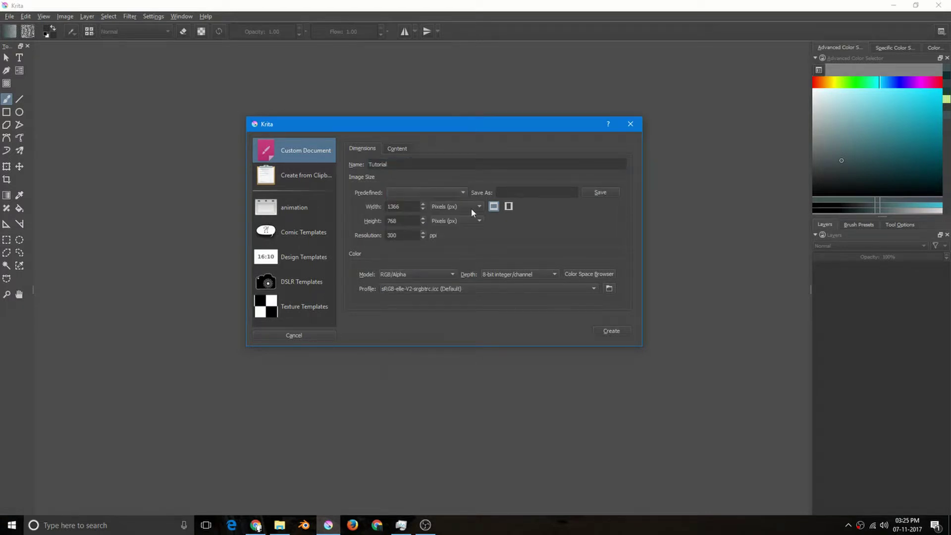
pyautogui.moveTo(410, 206); pyautogui.dragTo(372, 207)
pyautogui.click(458, 206)
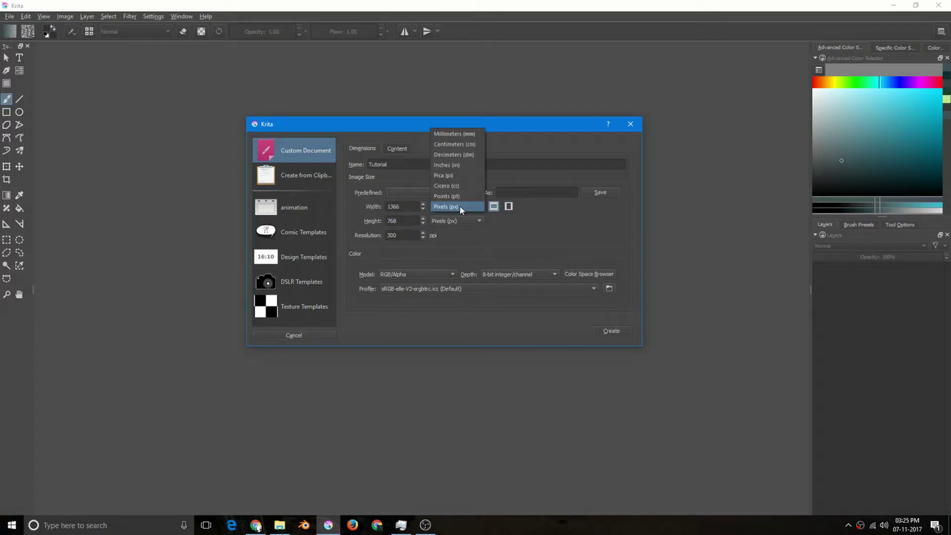
pyautogui.click(467, 208)
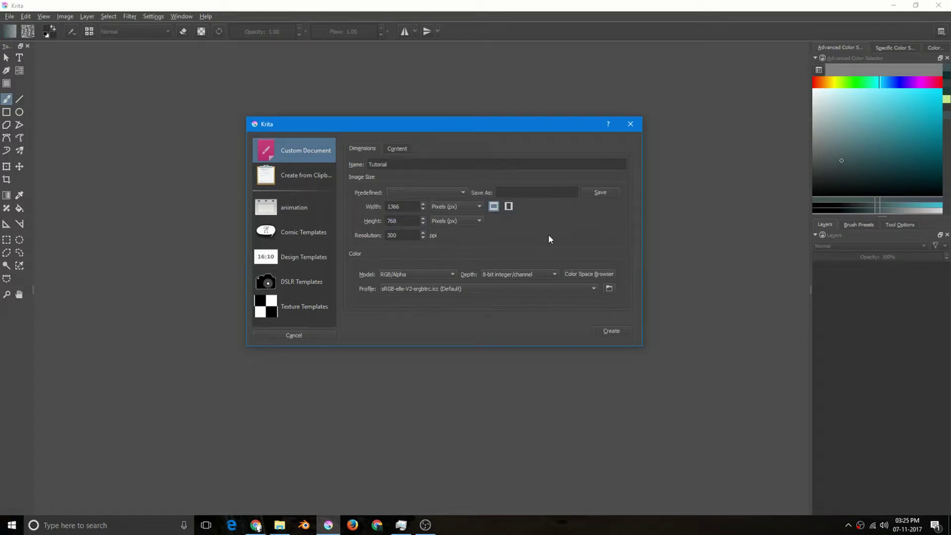
# - Set portrait orientation at 768 × 1366 px, check the content settings and create the document
pyautogui.click(508, 207)
pyautogui.click(397, 149)
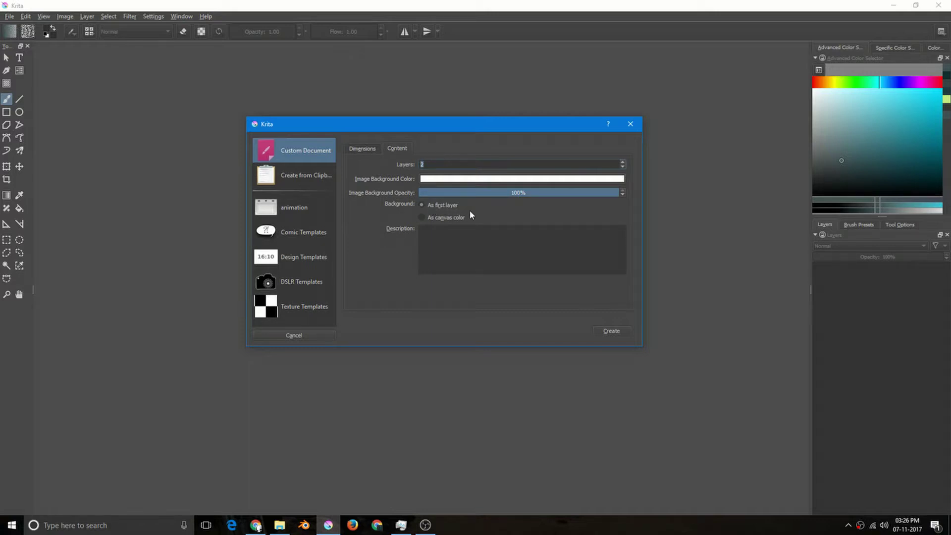
pyautogui.click(362, 148)
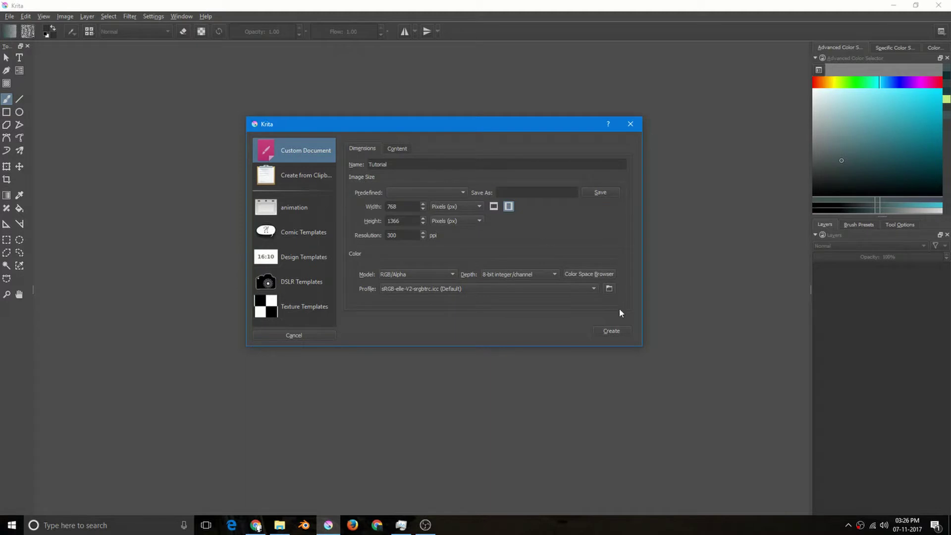
pyautogui.click(612, 331)
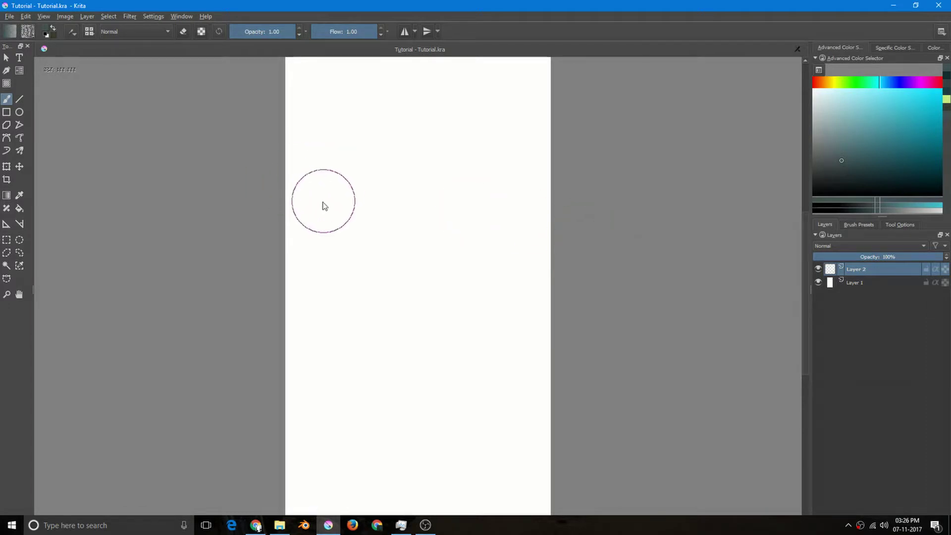
# - Paint a soft dark grey-teal zigzag in the upper left of the canvas and pick a brighter teal colour
pyautogui.moveTo(324, 206)
pyautogui.mouseDown()
pyautogui.moveTo(379, 249)
pyautogui.moveTo(409, 221)
pyautogui.moveTo(396, 188)
pyautogui.moveTo(359, 180)
pyautogui.moveTo(356, 121)
pyautogui.mouseUp()
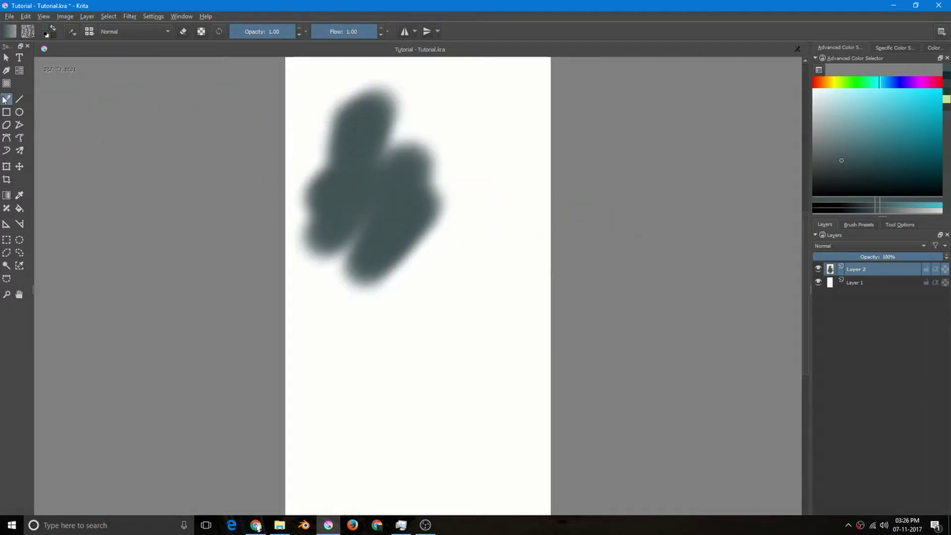
pyautogui.click(6, 125)
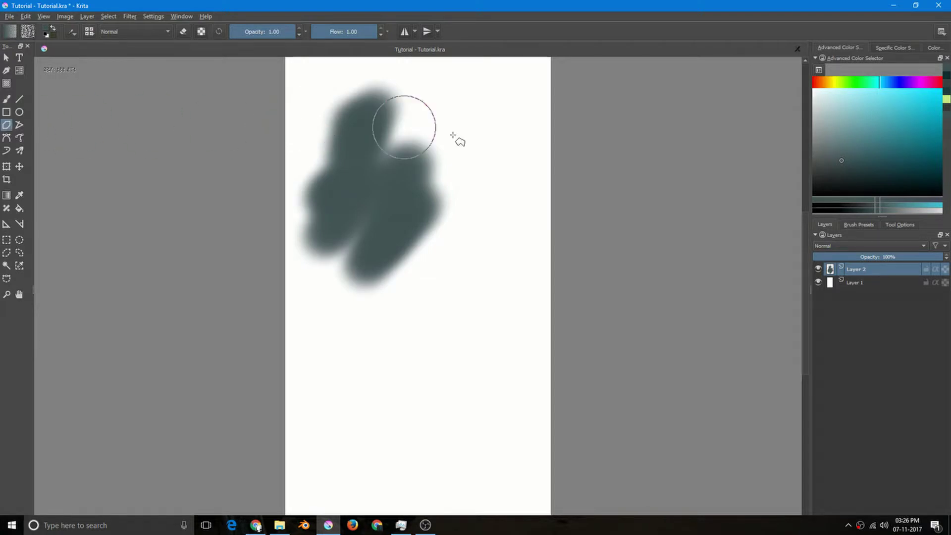
pyautogui.click(888, 122)
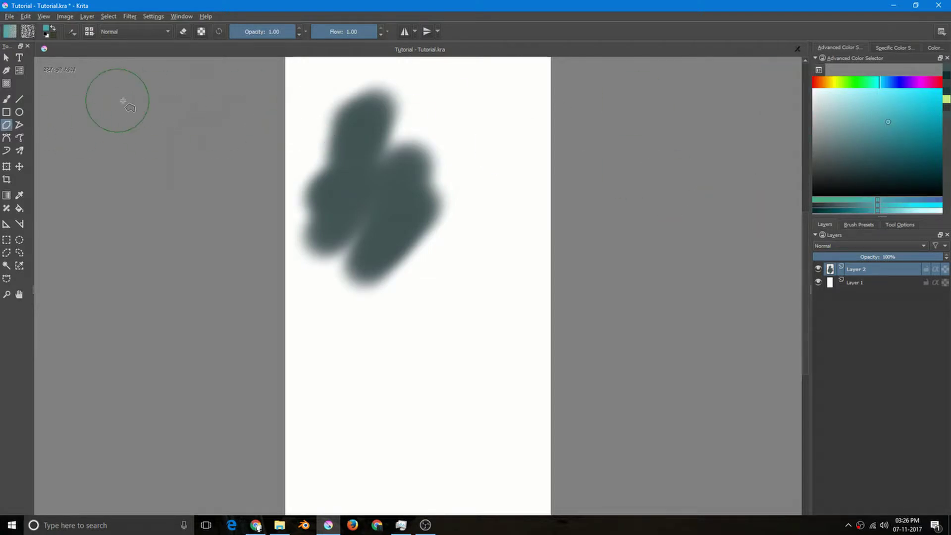
# - Return to the freehand brush, choose the deevad 2d flat old preset and show the layers again
pyautogui.click(6, 99)
pyautogui.click(861, 225)
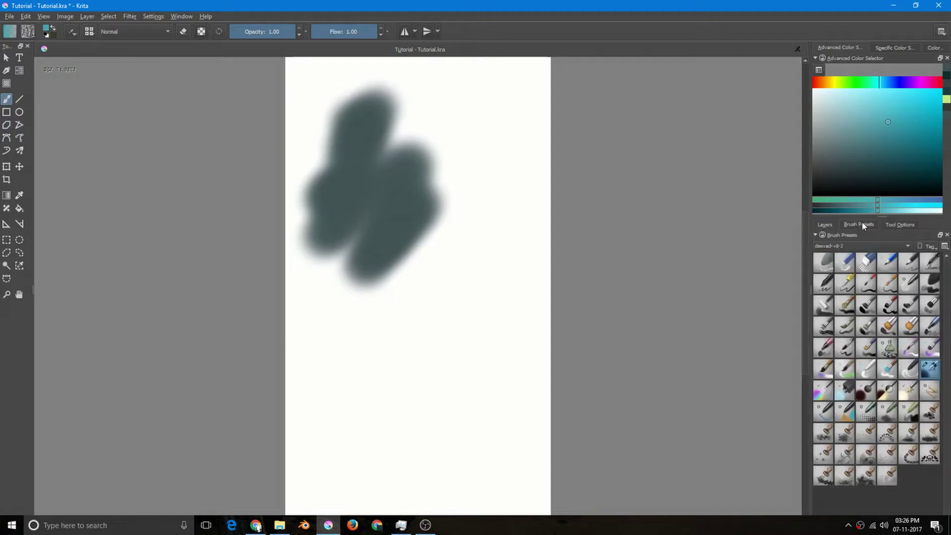
pyautogui.click(900, 225)
pyautogui.click(862, 224)
pyautogui.click(865, 327)
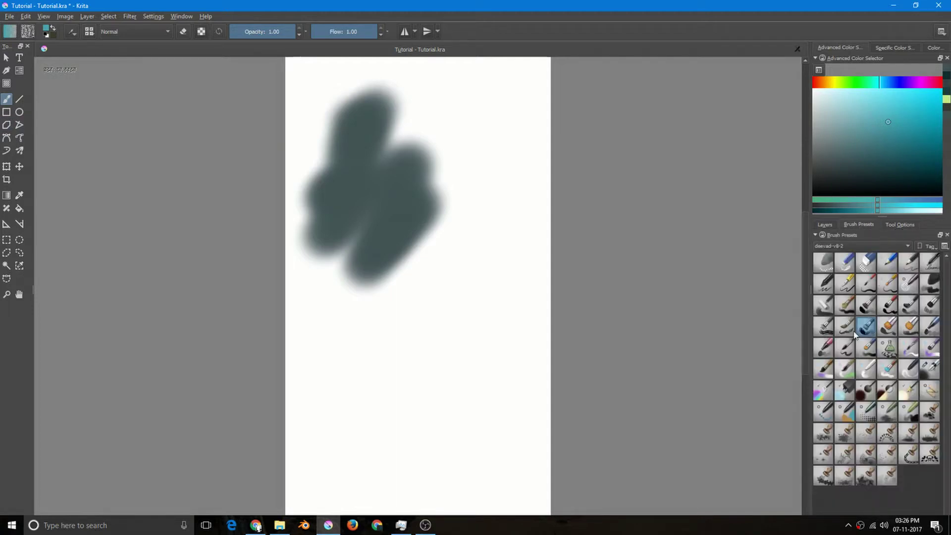
pyautogui.click(825, 224)
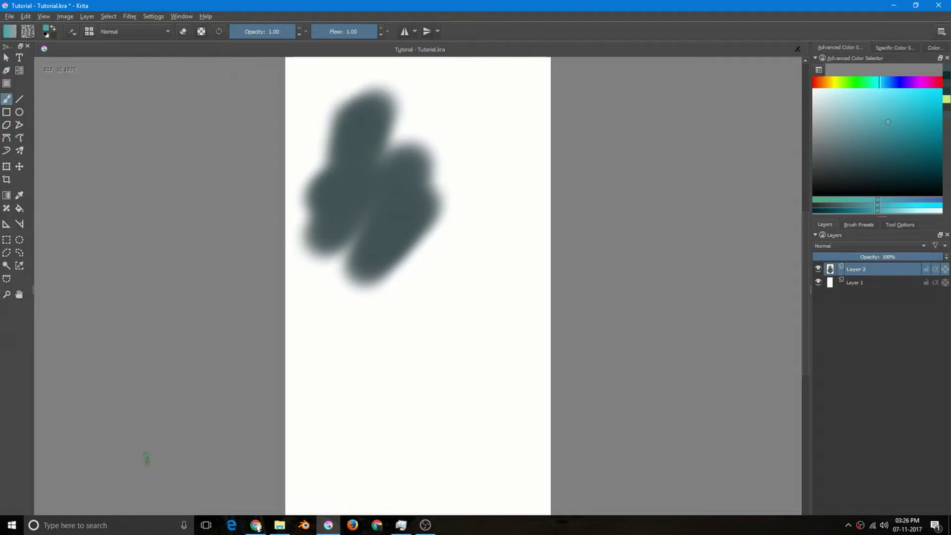
# - Show the Histogram docker and enlarge it beneath the layer list
pyautogui.click(131, 16)
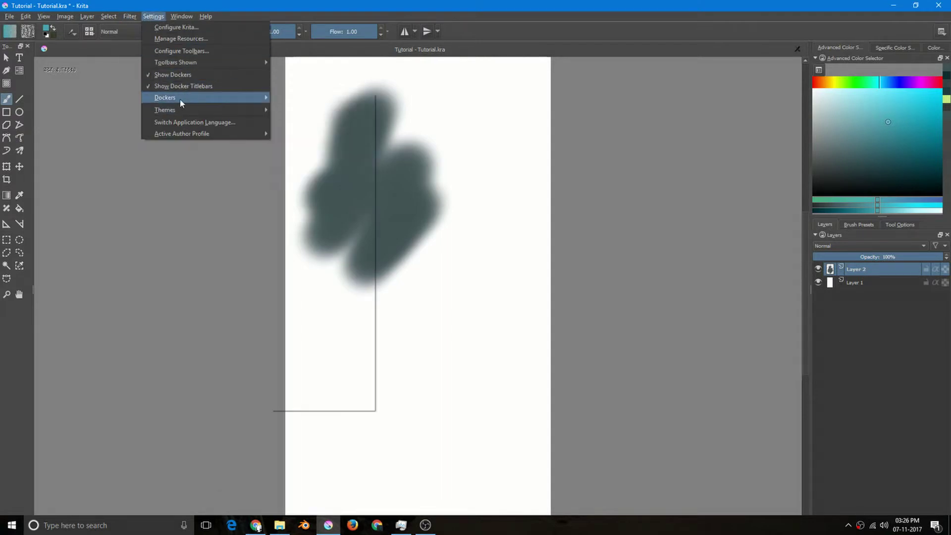
pyautogui.moveTo(181, 102)
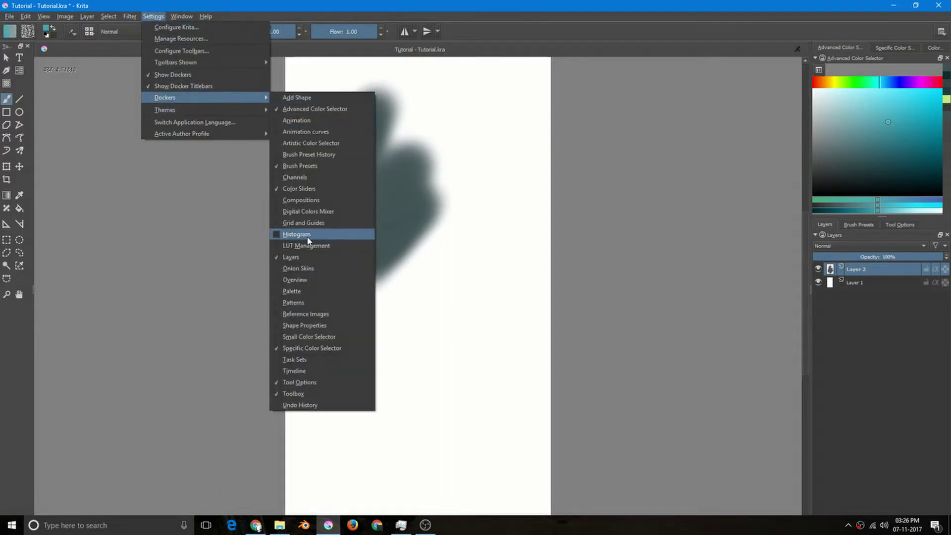
pyautogui.click(296, 235)
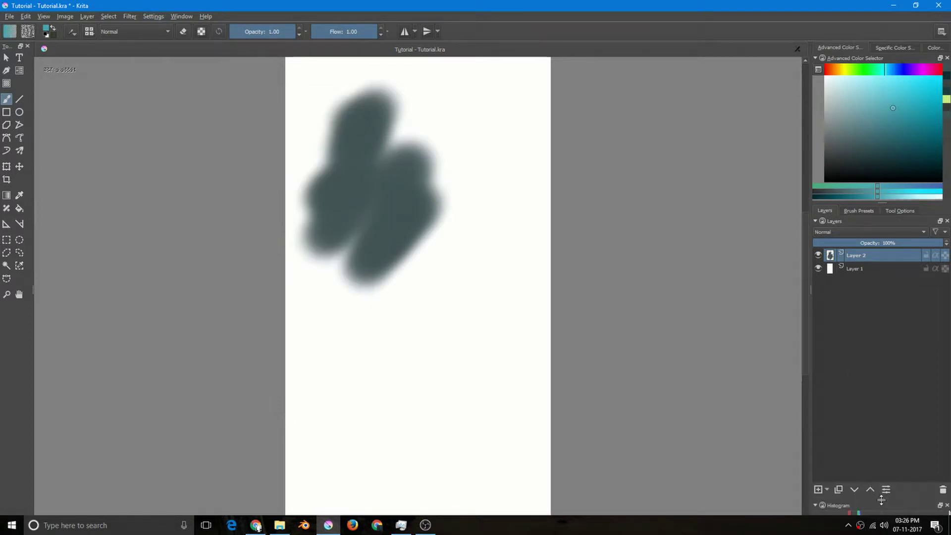
pyautogui.moveTo(881, 498); pyautogui.dragTo(881, 364)
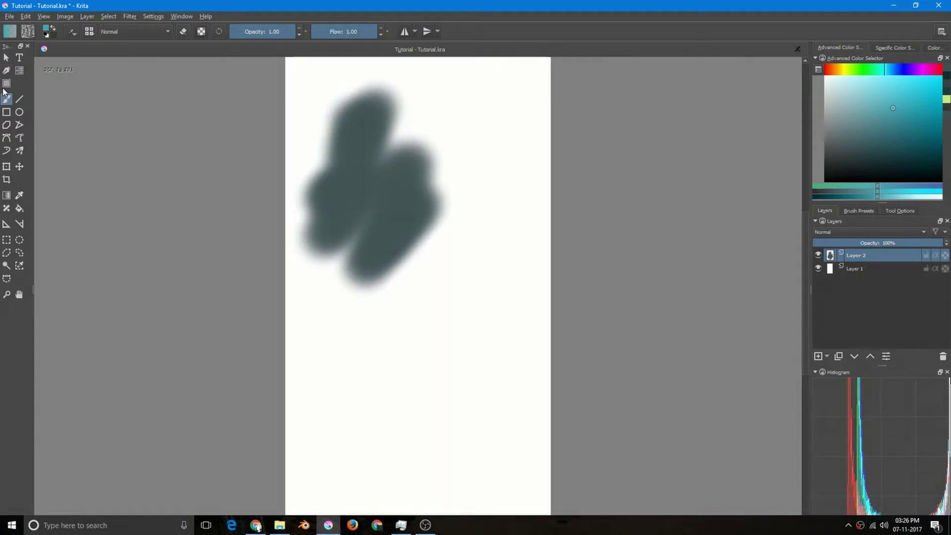
# - Try the Animation, Big_Paint and Big_Paint_2 workspaces
pyautogui.click(941, 32)
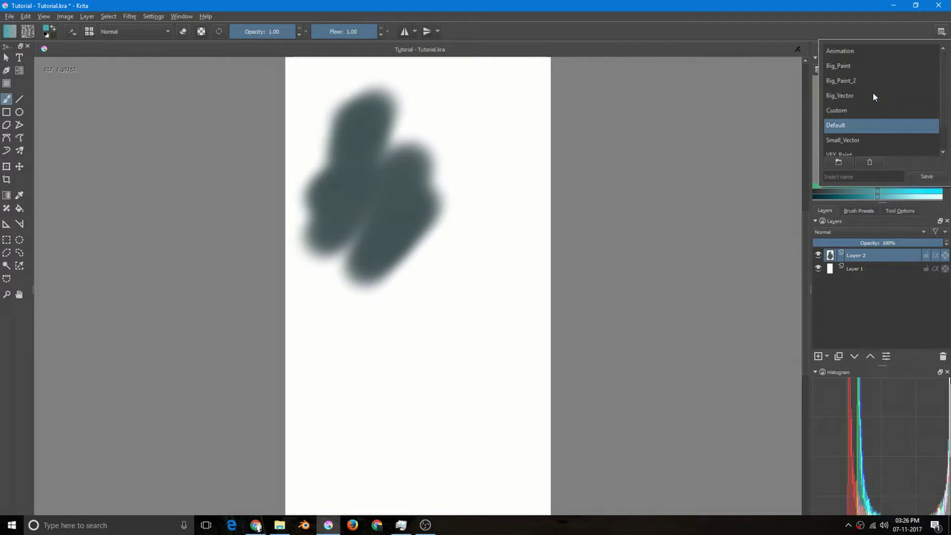
pyautogui.scroll(-1, 872, 96)
pyautogui.scroll(1, 863, 144)
pyautogui.click(841, 52)
pyautogui.click(848, 68)
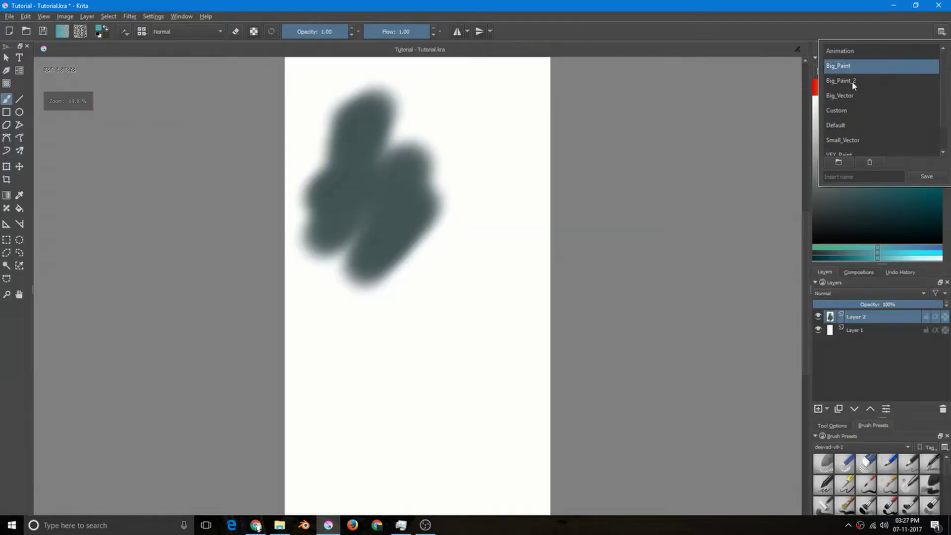
pyautogui.click(853, 85)
# - Switch to the saved myPreset workspace
pyautogui.scroll(-1, 860, 118)
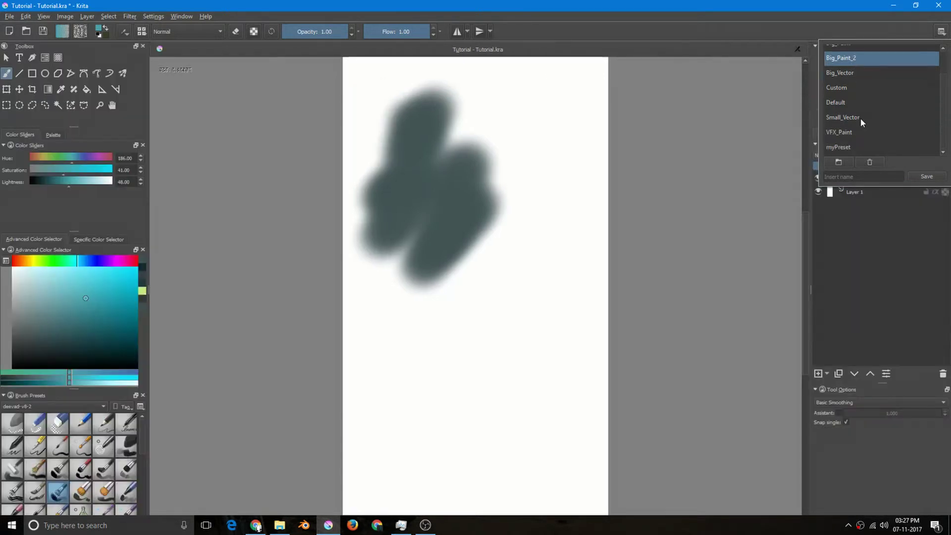
pyautogui.click(850, 148)
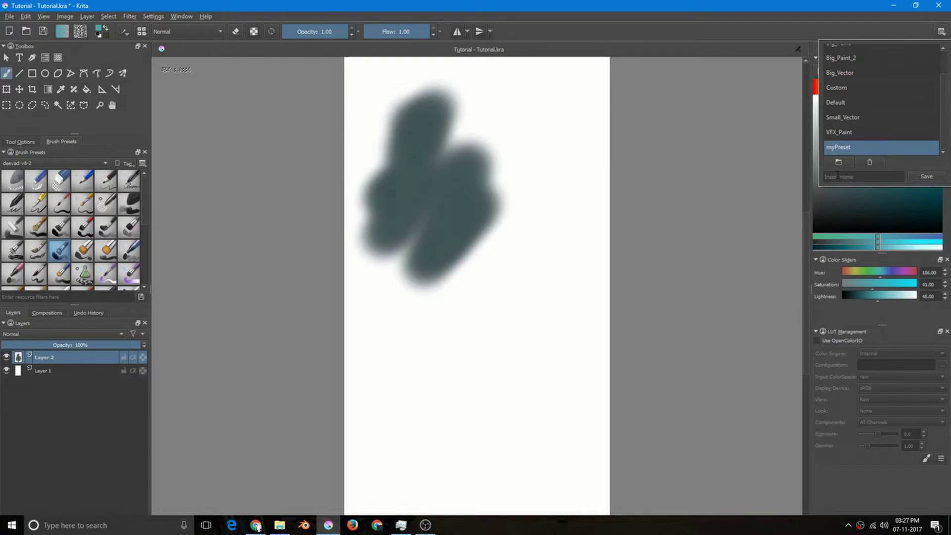
pyautogui.click(837, 176)
pyautogui.click(875, 161)
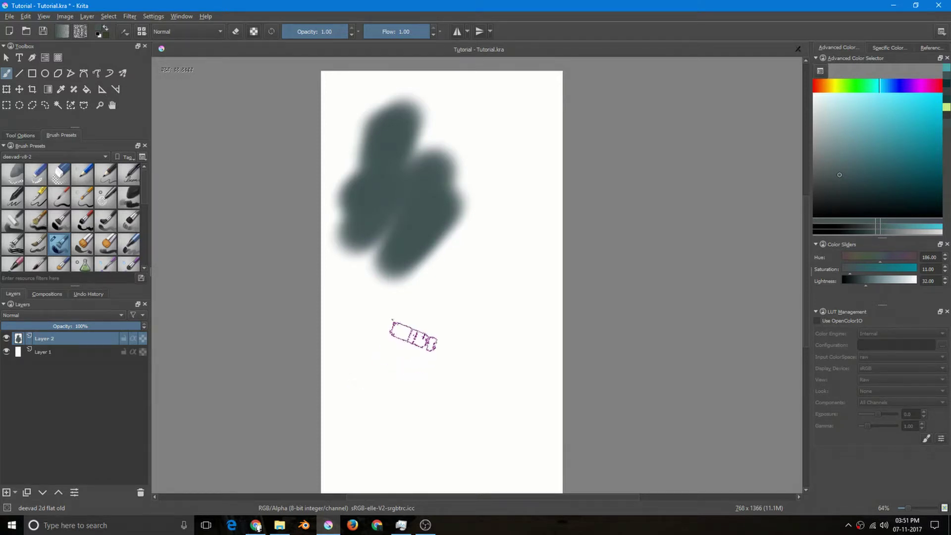
# - Pan the canvas view and rotate it freely a few degrees clockwise
pyautogui.moveTo(409, 290)
pyautogui.mouseDown()
pyautogui.moveTo(405, 318)
pyautogui.moveTo(418, 302)
pyautogui.moveTo(376, 266)
pyautogui.moveTo(435, 274)
pyautogui.moveTo(443, 265)
pyautogui.mouseUp()
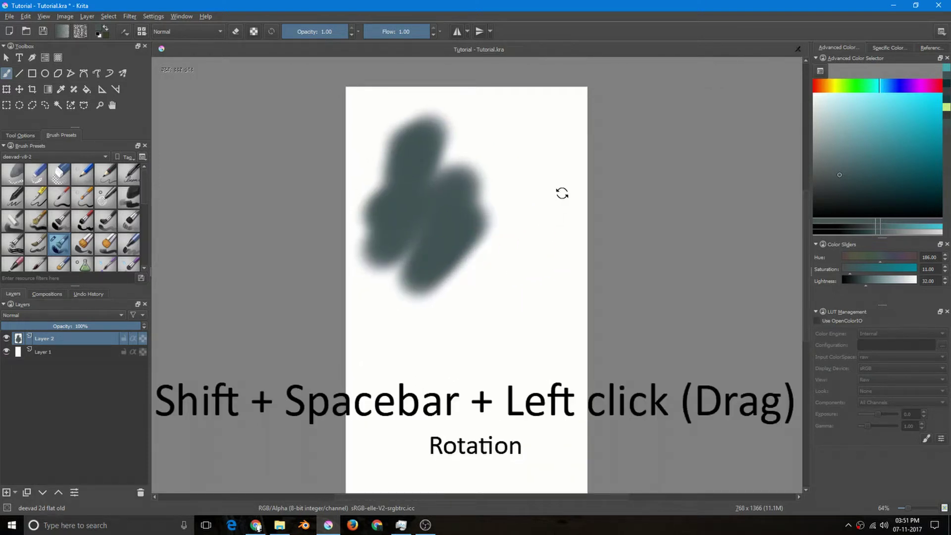
pyautogui.moveTo(560, 193)
pyautogui.mouseDown()
pyautogui.moveTo(581, 183)
pyautogui.moveTo(562, 159)
pyautogui.moveTo(603, 192)
pyautogui.moveTo(548, 163)
pyautogui.moveTo(580, 185)
pyautogui.mouseUp()
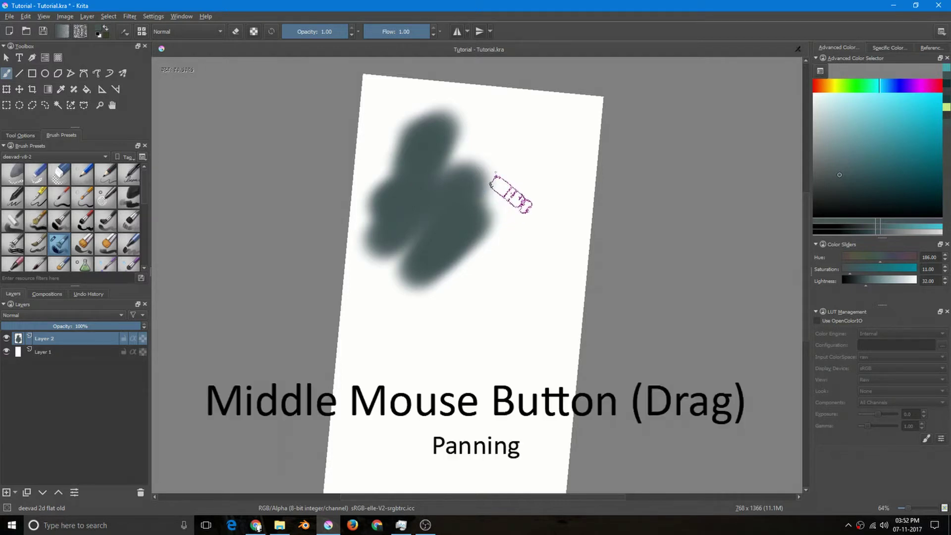
pyautogui.moveTo(510, 191)
pyautogui.mouseDown()
pyautogui.moveTo(461, 267)
pyautogui.moveTo(461, 257)
pyautogui.moveTo(518, 246)
pyautogui.moveTo(538, 205)
pyautogui.moveTo(526, 202)
pyautogui.mouseUp()
pyautogui.moveTo(594, 185)
pyautogui.mouseDown()
pyautogui.moveTo(647, 252)
pyautogui.moveTo(516, 155)
pyautogui.moveTo(628, 201)
pyautogui.moveTo(556, 153)
pyautogui.moveTo(591, 151)
pyautogui.moveTo(637, 191)
pyautogui.moveTo(619, 165)
pyautogui.mouseUp()
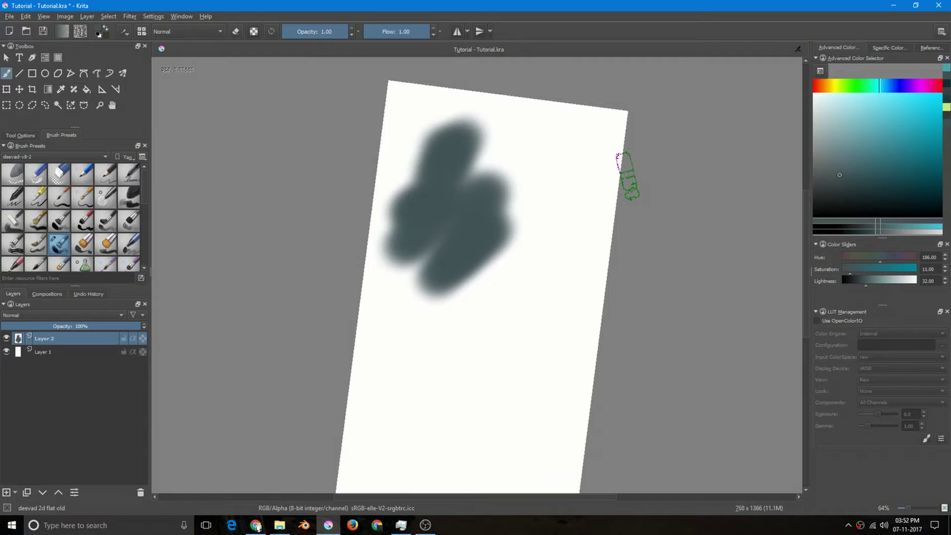
# - Rotate the canvas view counterclockwise and clockwise in 15° steps, and reset the rotation to 0°
pyautogui.press('4')
pyautogui.press('4')
pyautogui.press('4')
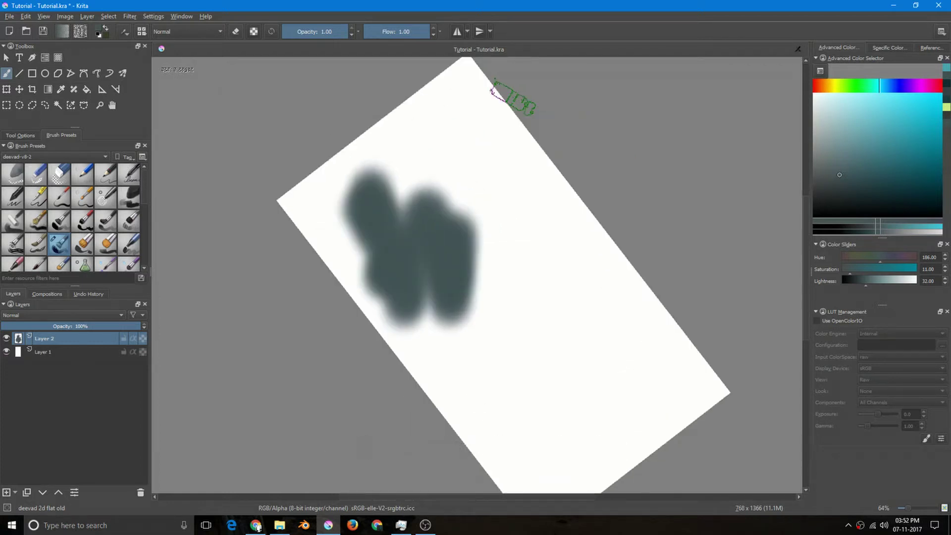
pyautogui.press('6')
pyautogui.press('6')
pyautogui.press('6')
pyautogui.press('6')
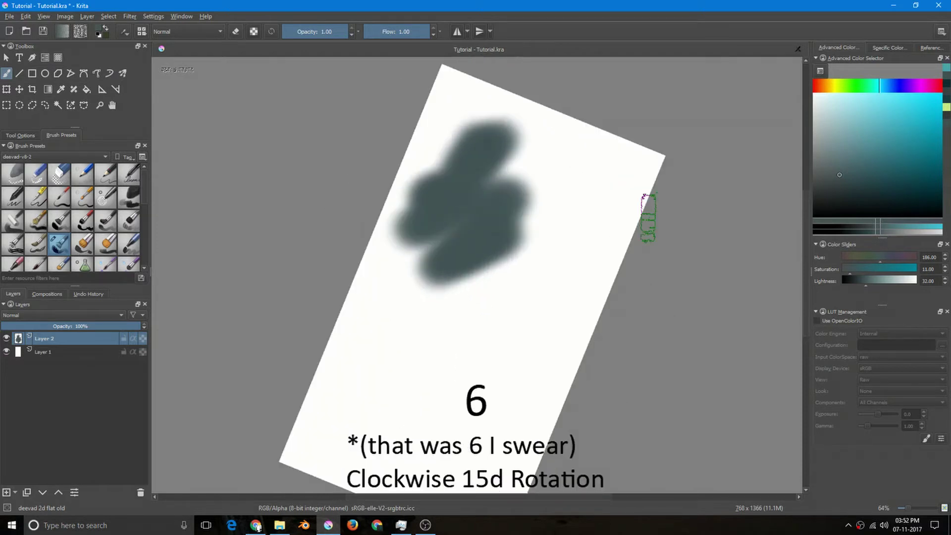
pyautogui.press('6')
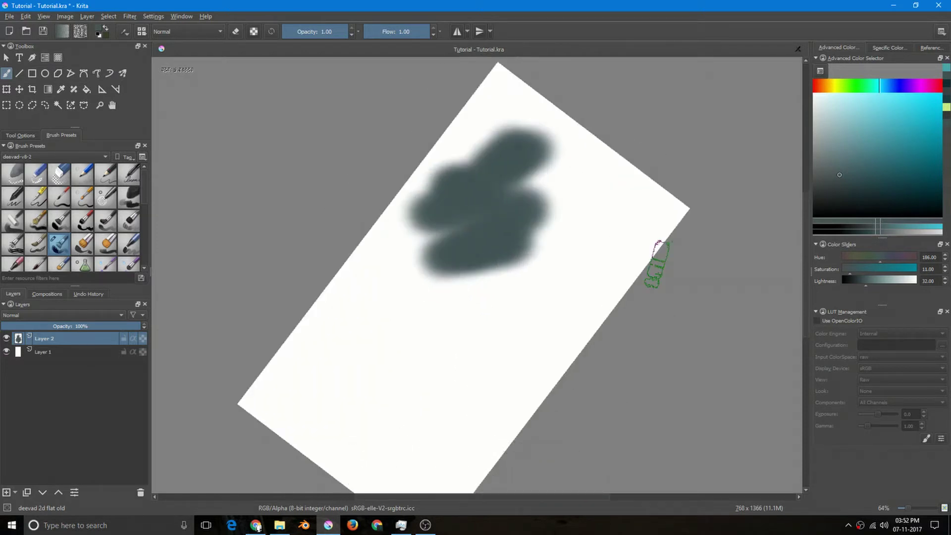
pyautogui.press('5')
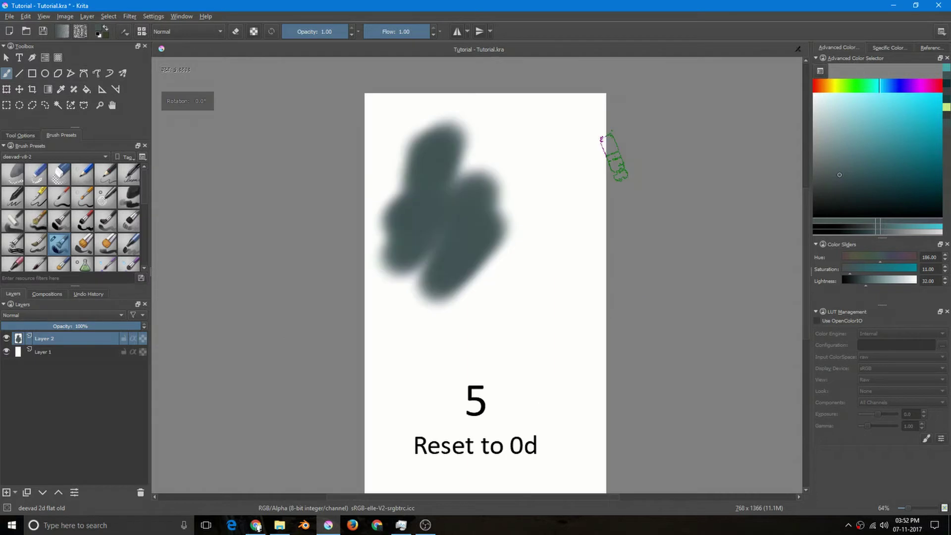
# - Pan the canvas and zoom it in and out, ending at about 57% with the whole page visible
pyautogui.moveTo(520, 262); pyautogui.dragTo(488, 244)
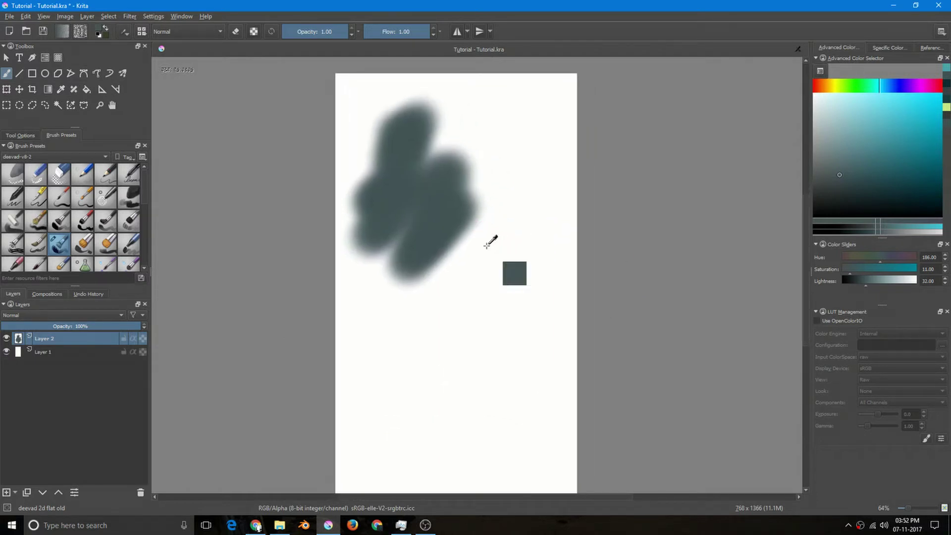
pyautogui.hotkey('ctrl', 'space')
pyautogui.moveTo(481, 246); pyautogui.dragTo(492, 212)
pyautogui.moveTo(484, 226); pyautogui.dragTo(503, 218)
pyautogui.keyDown('ctrl'); pyautogui.click(513, 255); pyautogui.keyUp('ctrl')
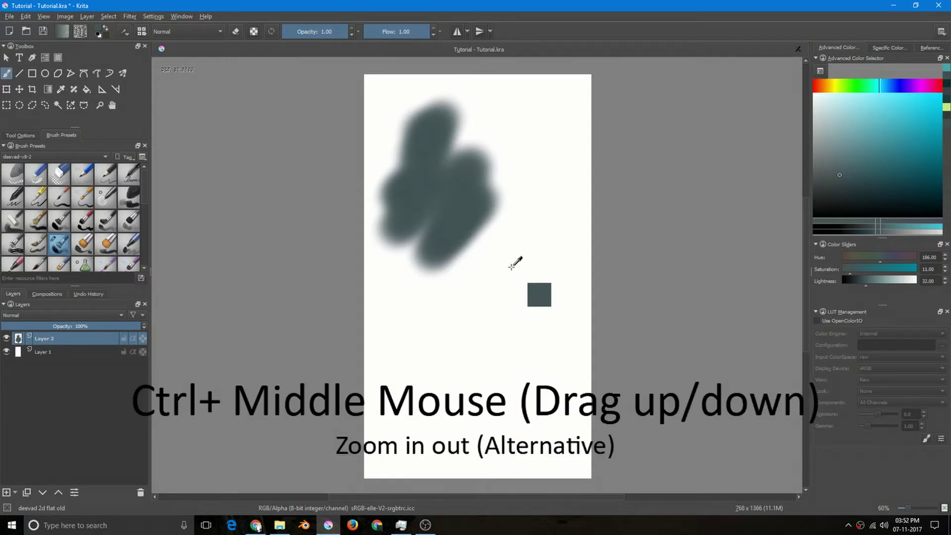
pyautogui.moveTo(507, 276)
pyautogui.mouseDown()
pyautogui.moveTo(519, 217)
pyautogui.moveTo(510, 276)
pyautogui.mouseUp()
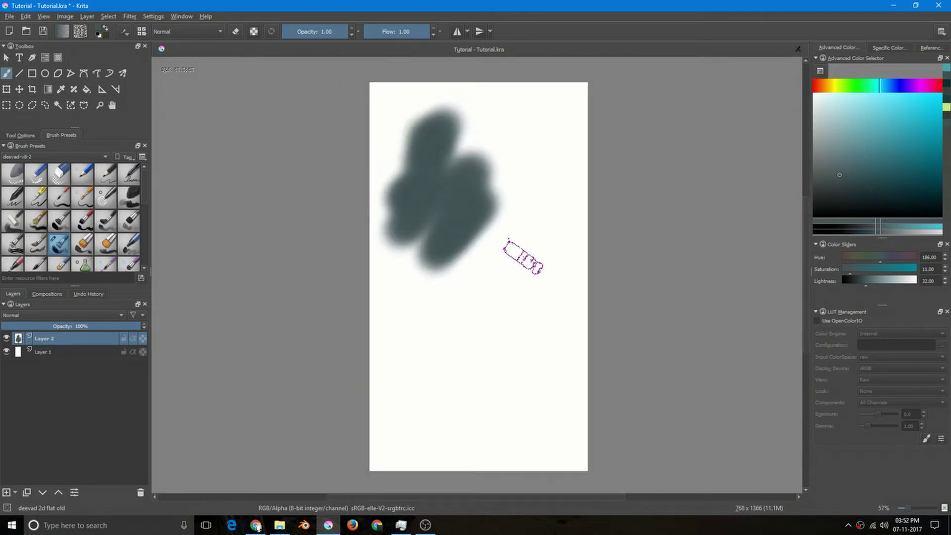
# - Zoom the canvas in and out repeatedly in preset steps, including the 100% and 50% levels
pyautogui.press('+')
pyautogui.press('+')
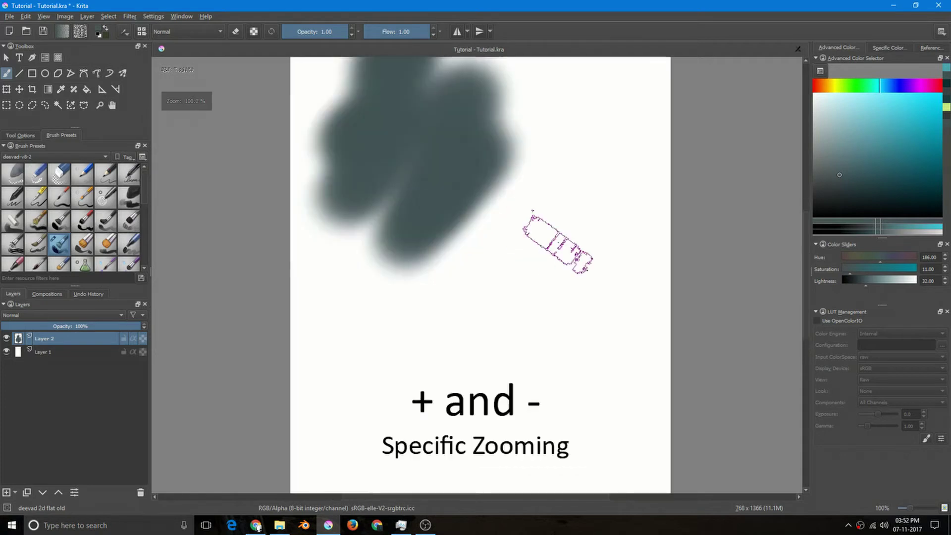
pyautogui.press('-')
pyautogui.press('-')
pyautogui.press('-')
pyautogui.press('+')
pyautogui.press('+')
pyautogui.press('+')
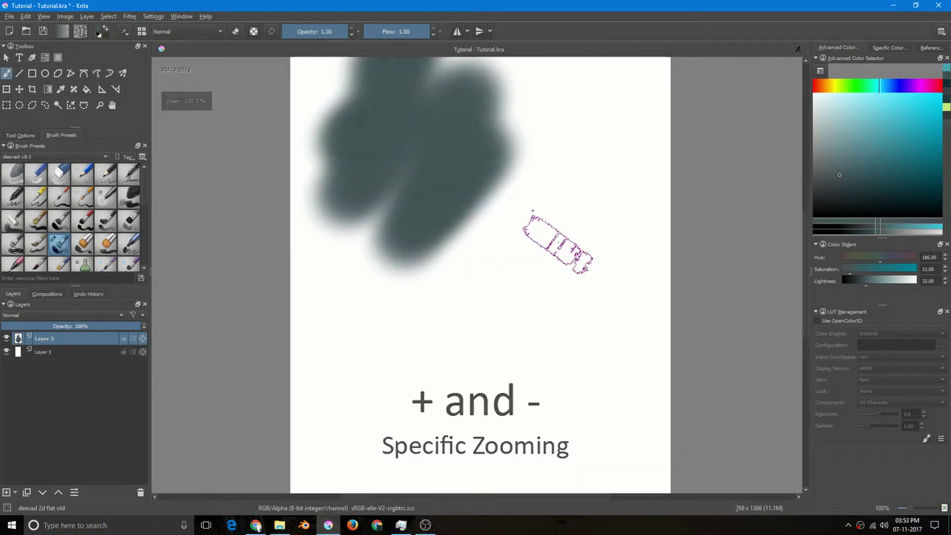
pyautogui.press('-')
pyautogui.press('-')
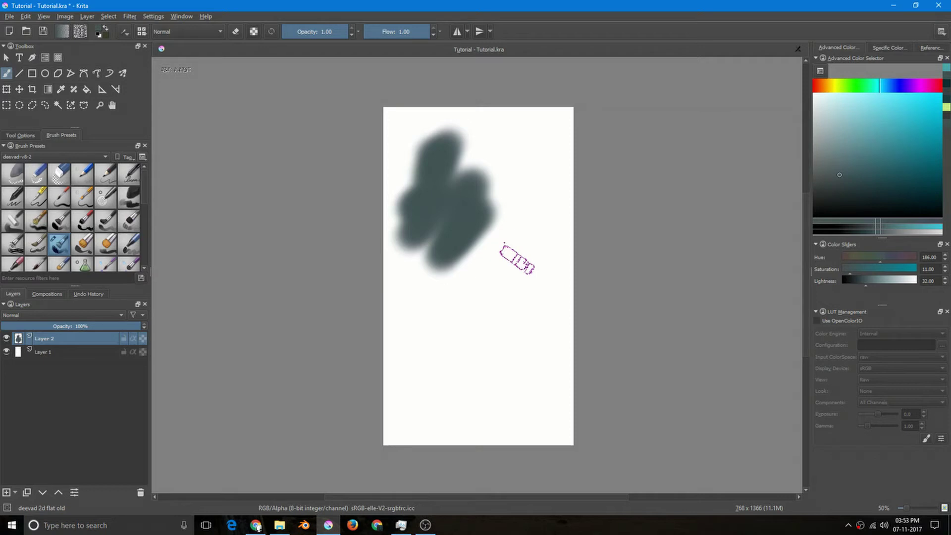
pyautogui.press('-')
pyautogui.press('-')
pyautogui.press('+')
pyautogui.press('+')
# - Set the canvas zoom to 100%, to fit the whole page, and to fit the page width
pyautogui.press('1')
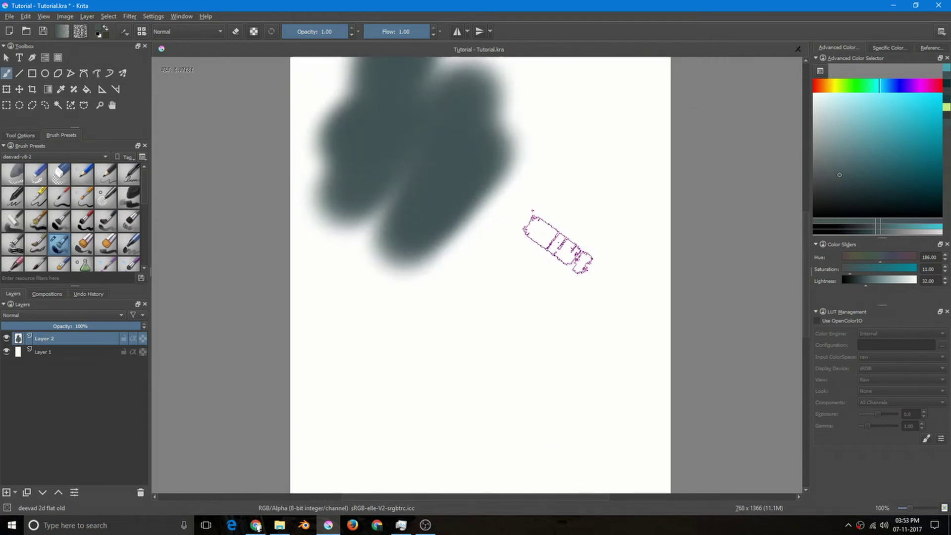
pyautogui.press('2')
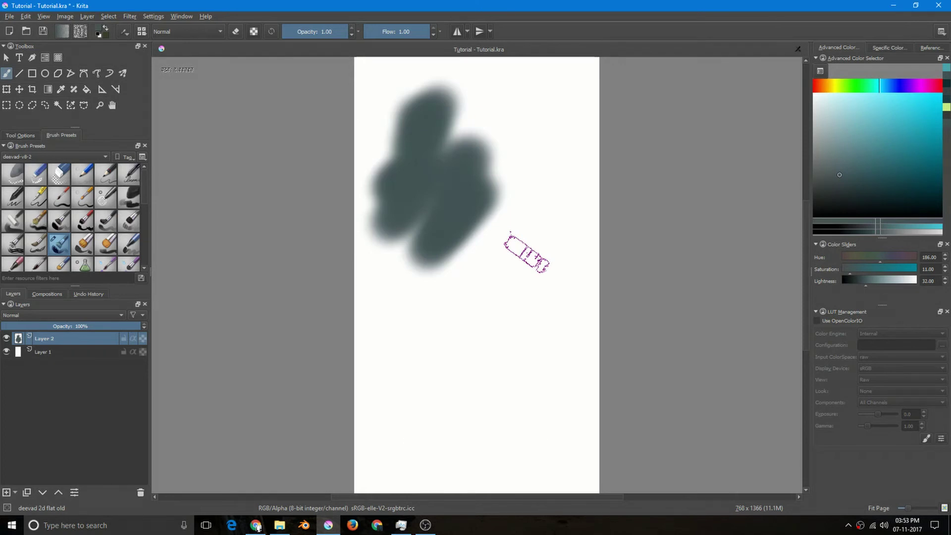
pyautogui.press('3')
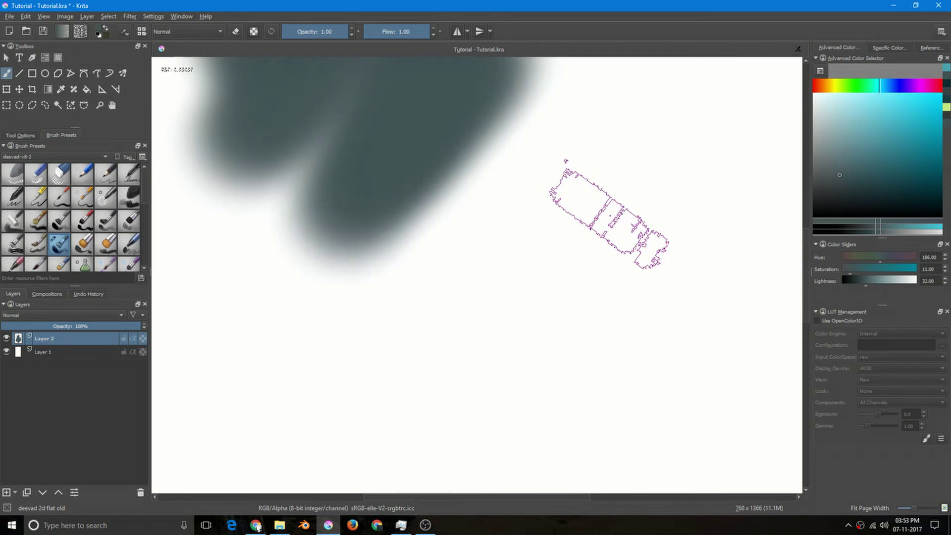
# - View the painting in canvas-only mode, return to the full interface, and recenter the page at about 72% zoom
pyautogui.press('Tab')
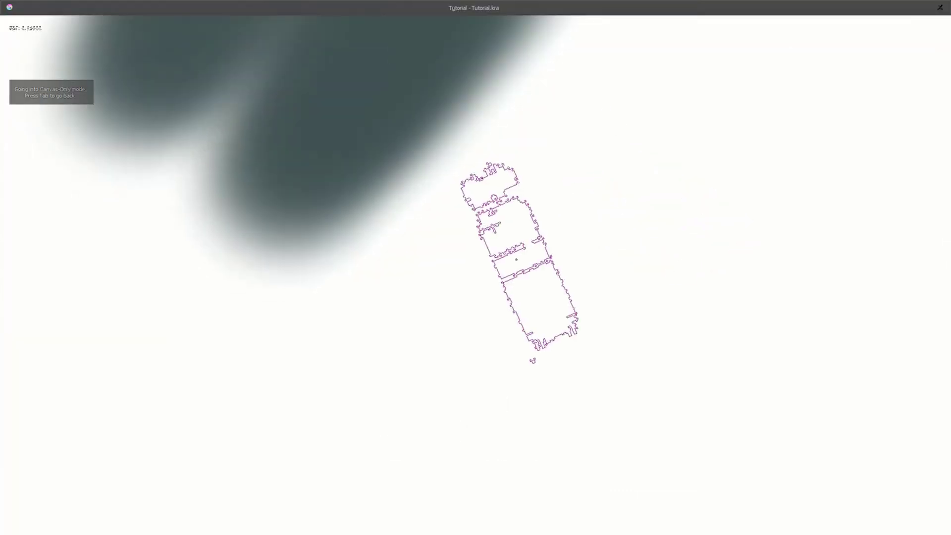
pyautogui.moveTo(516, 259); pyautogui.dragTo(481, 280)
pyautogui.moveTo(486, 223)
pyautogui.mouseDown()
pyautogui.moveTo(510, 409)
pyautogui.moveTo(488, 397)
pyautogui.moveTo(456, 302)
pyautogui.mouseUp()
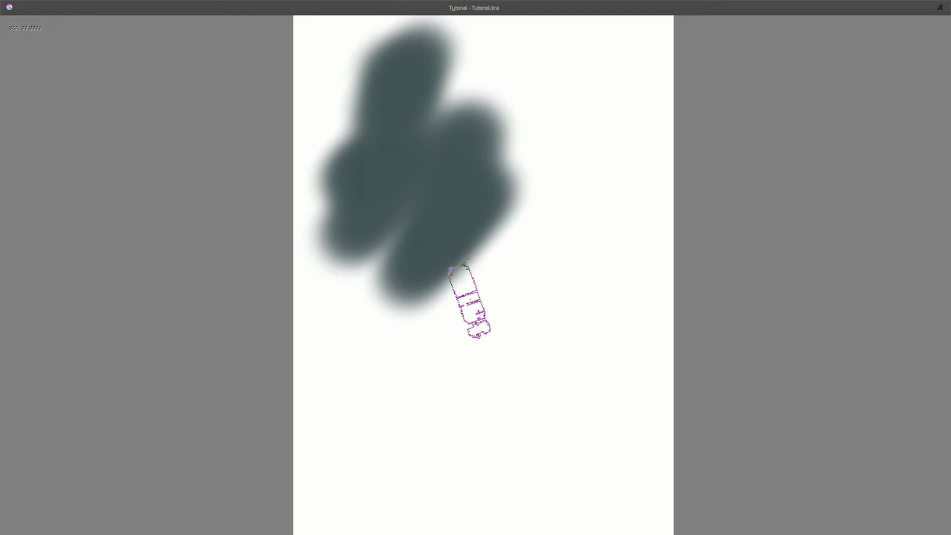
pyautogui.press('Tab')
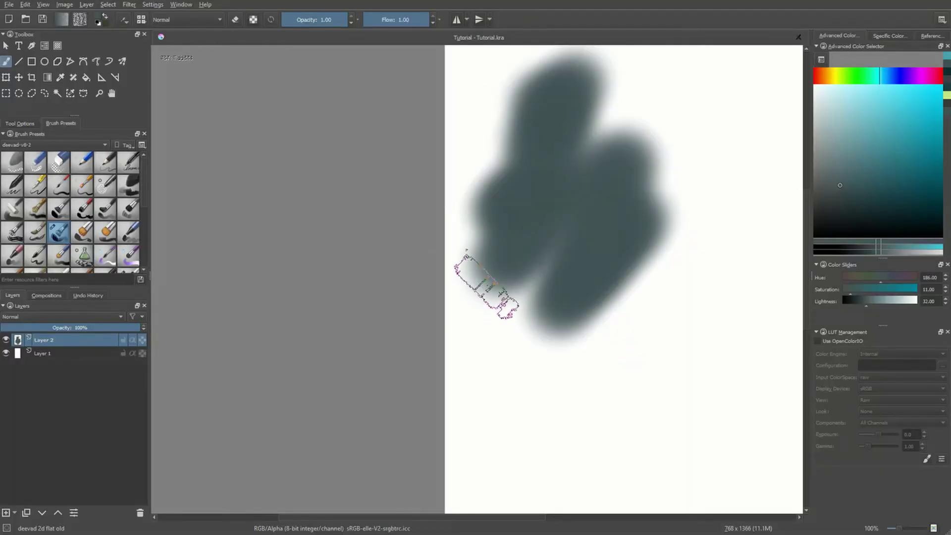
pyautogui.moveTo(645, 220)
pyautogui.mouseDown()
pyautogui.moveTo(516, 222)
pyautogui.moveTo(475, 265)
pyautogui.moveTo(437, 255)
pyautogui.moveTo(484, 219)
pyautogui.mouseUp()
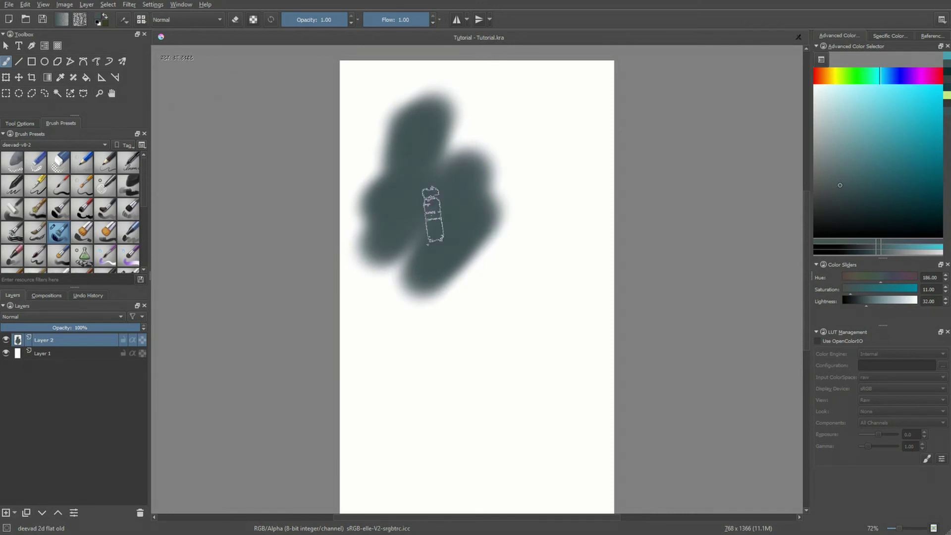
# - Sample the painting color from several spots on the dark strokes, ending with a lighter gray from the upper stroke's soft edge
pyautogui.moveTo(433, 216)
pyautogui.mouseDown()
pyautogui.moveTo(445, 216)
pyautogui.moveTo(421, 216)
pyautogui.moveTo(448, 216)
pyautogui.moveTo(427, 216)
pyautogui.moveTo(439, 216)
pyautogui.mouseUp()
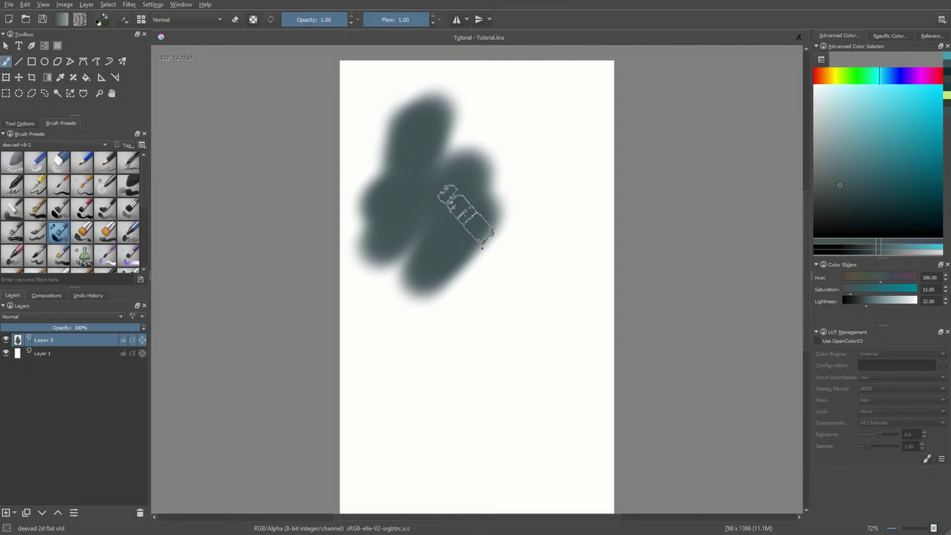
pyautogui.keyDown('ctrl'); pyautogui.click(445, 250); pyautogui.keyUp('ctrl')
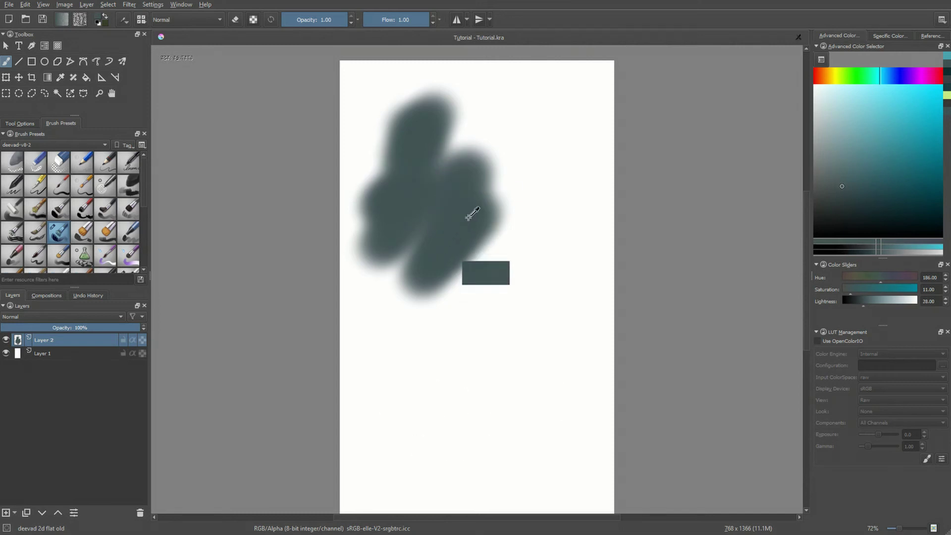
pyautogui.keyDown('ctrl'); pyautogui.moveTo(472, 213); pyautogui.dragTo(475, 185); pyautogui.keyUp('ctrl')
pyautogui.keyDown('ctrl'); pyautogui.moveTo(425, 118); pyautogui.dragTo(429, 91); pyautogui.keyUp('ctrl')
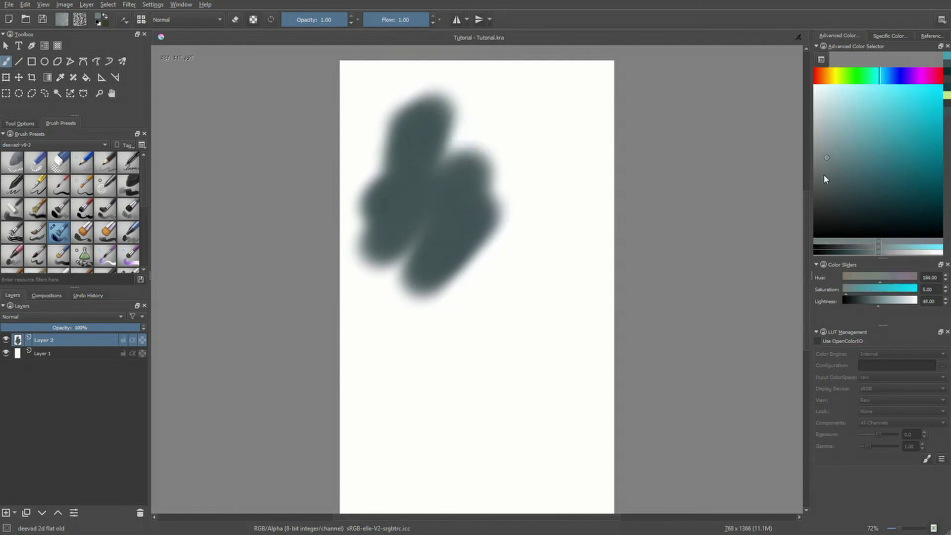